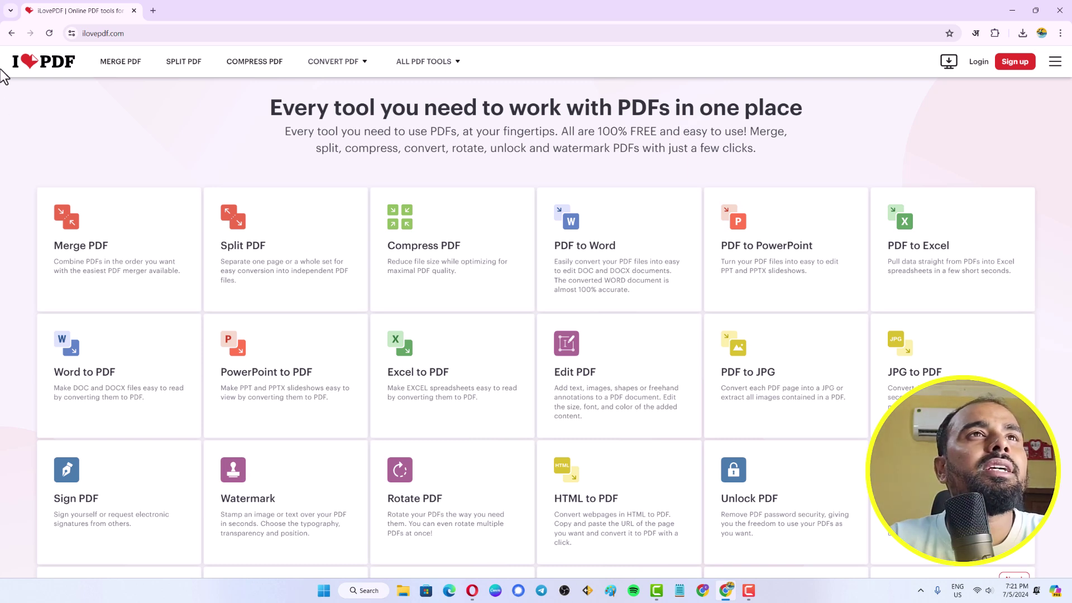
# Check the iLovePDF site address, then scroll the tools grid toward the Protect PDF card
pyautogui.click(123, 34)
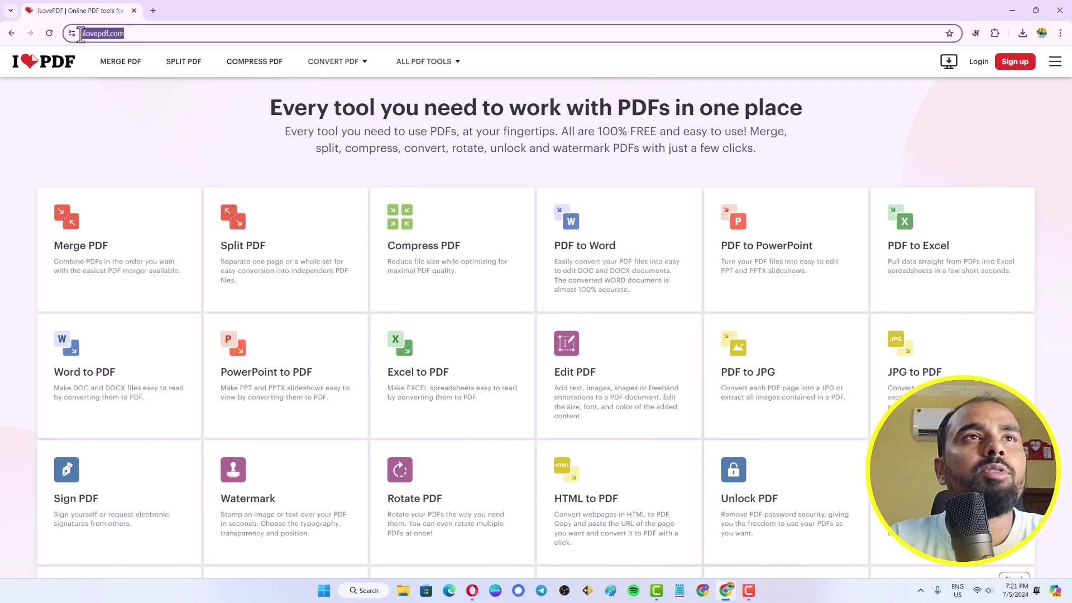
pyautogui.click(140, 34)
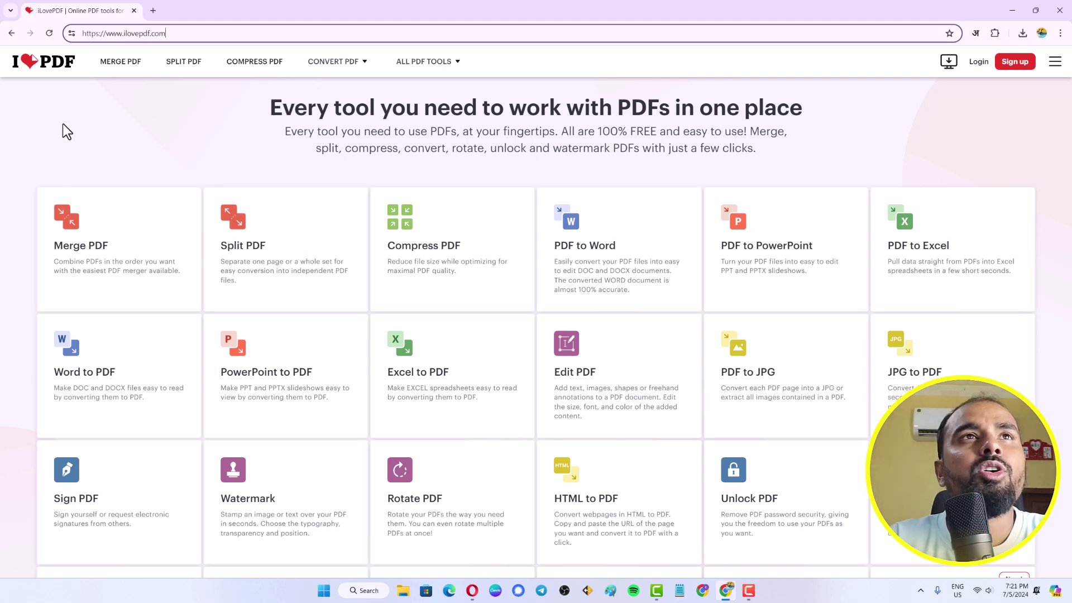
pyautogui.moveTo(182, 34); pyautogui.dragTo(55, 162)
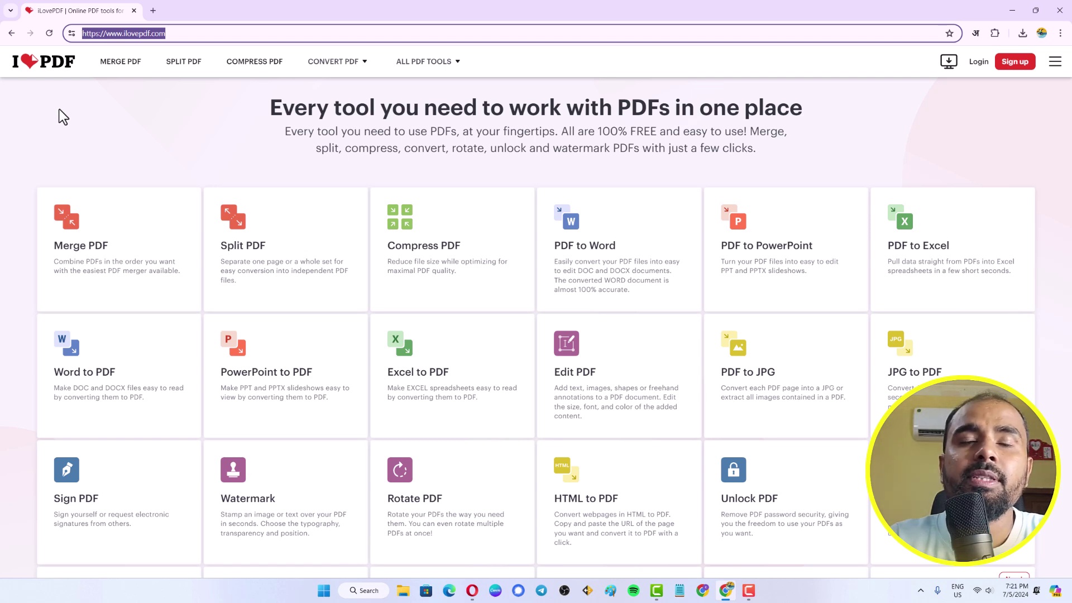
pyautogui.click(122, 122)
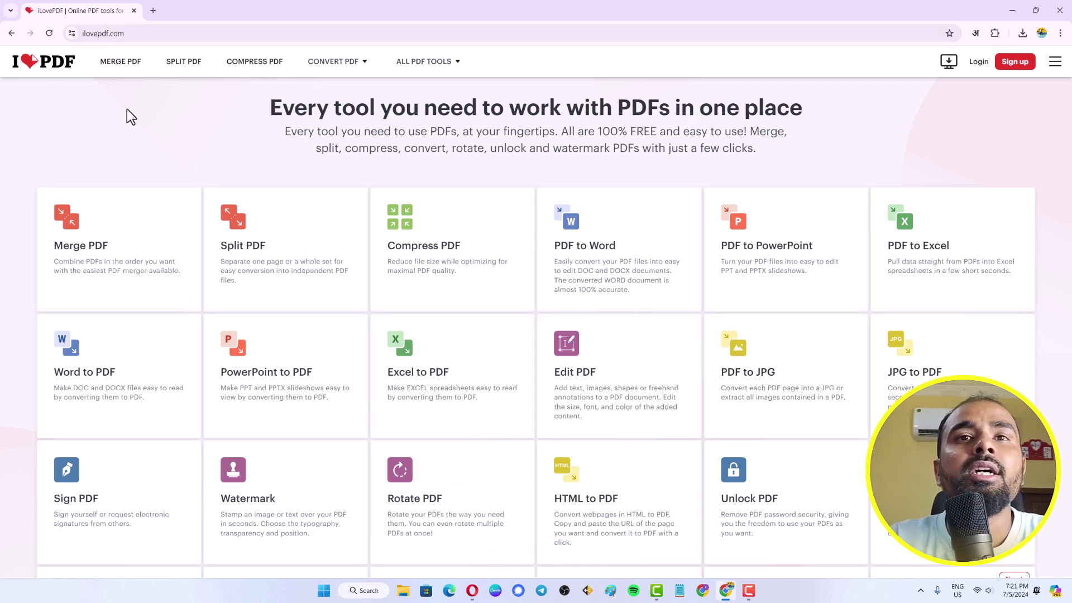
pyautogui.scroll(-2, 326, 276)
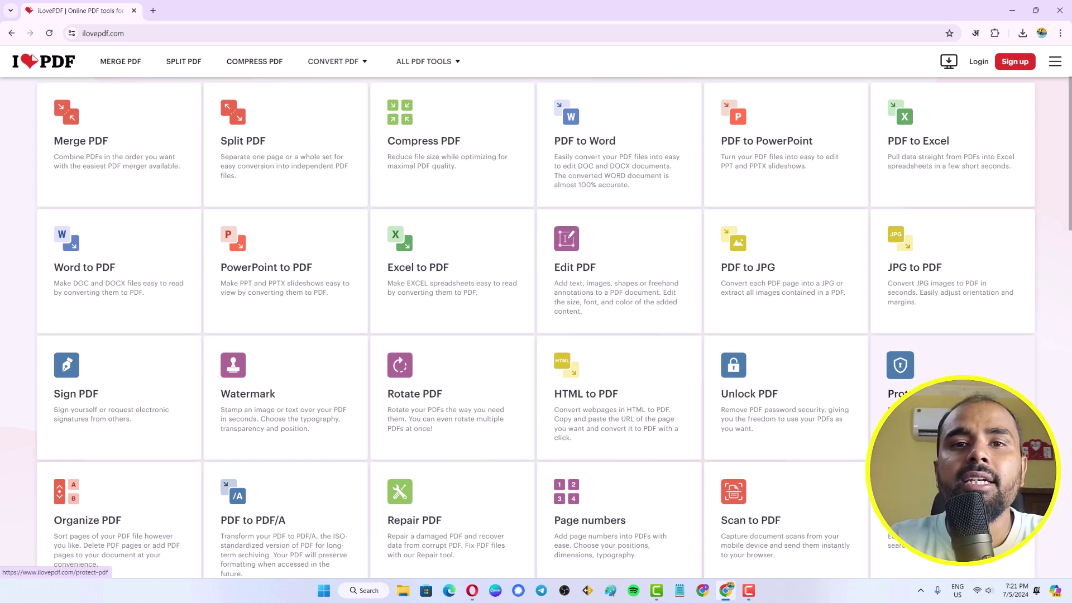
# Open the Protect PDF tool and look over its 'Protect PDF file' upload page
pyautogui.click(900, 391)
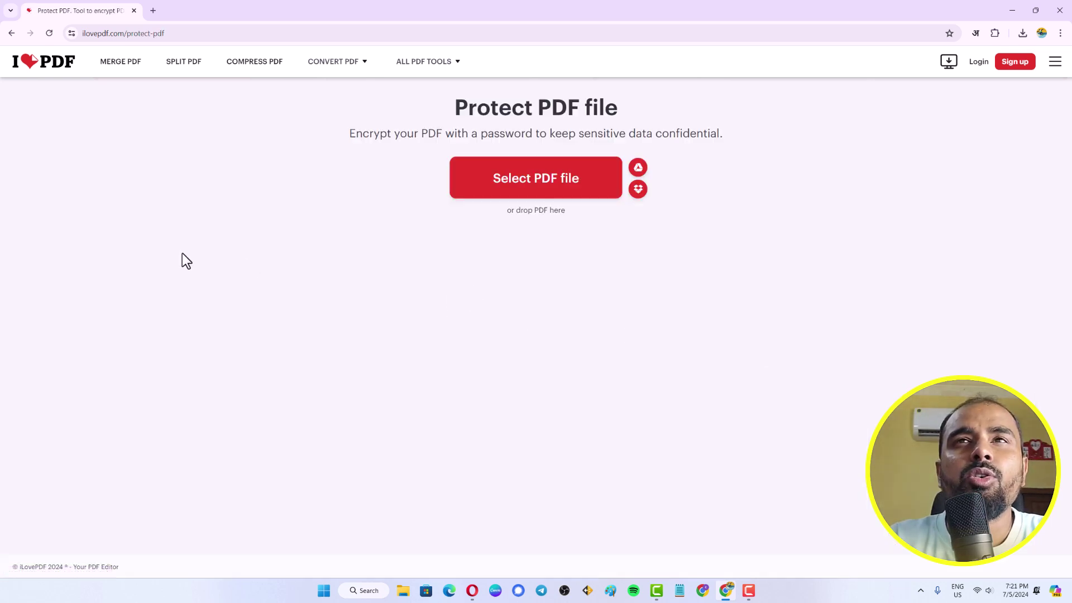
pyautogui.moveTo(442, 115); pyautogui.dragTo(618, 110)
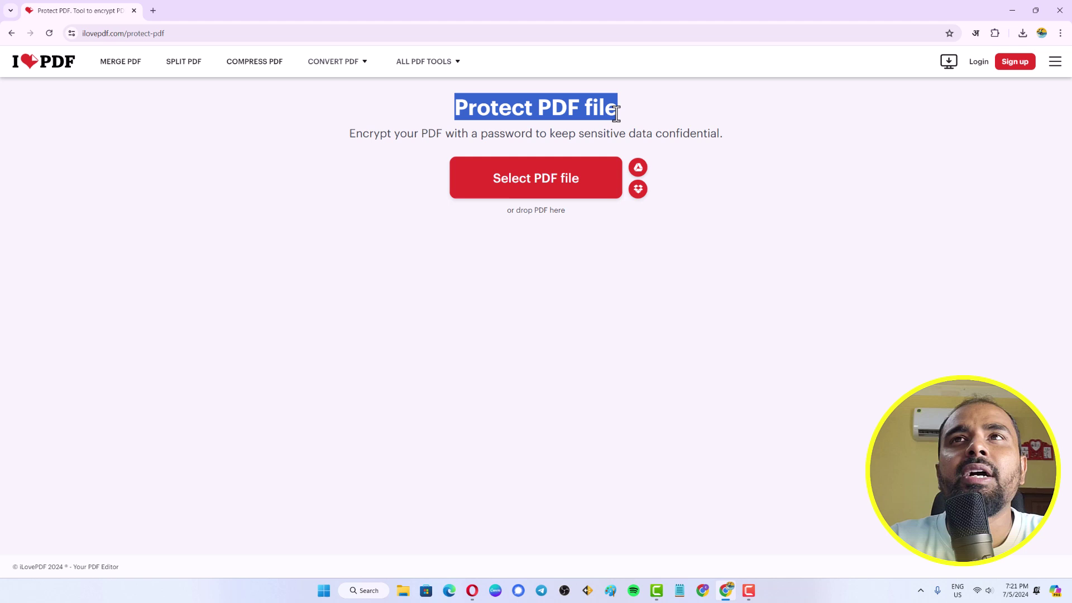
pyautogui.click(297, 241)
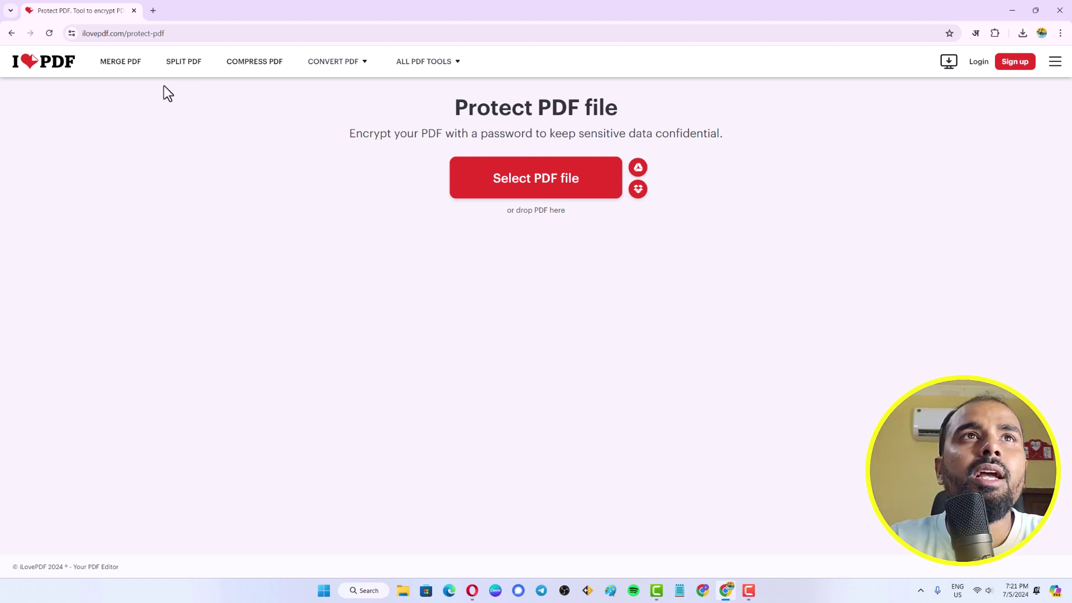
pyautogui.moveTo(182, 32)
pyautogui.mouseDown()
pyautogui.moveTo(78, 34)
pyautogui.moveTo(180, 33)
pyautogui.mouseUp()
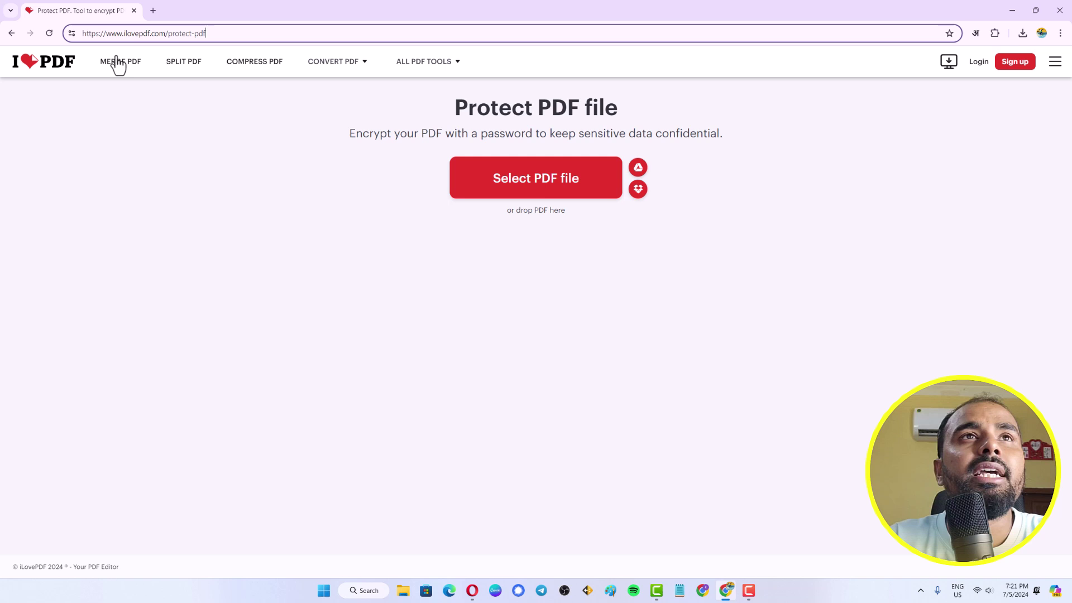
pyautogui.click(223, 199)
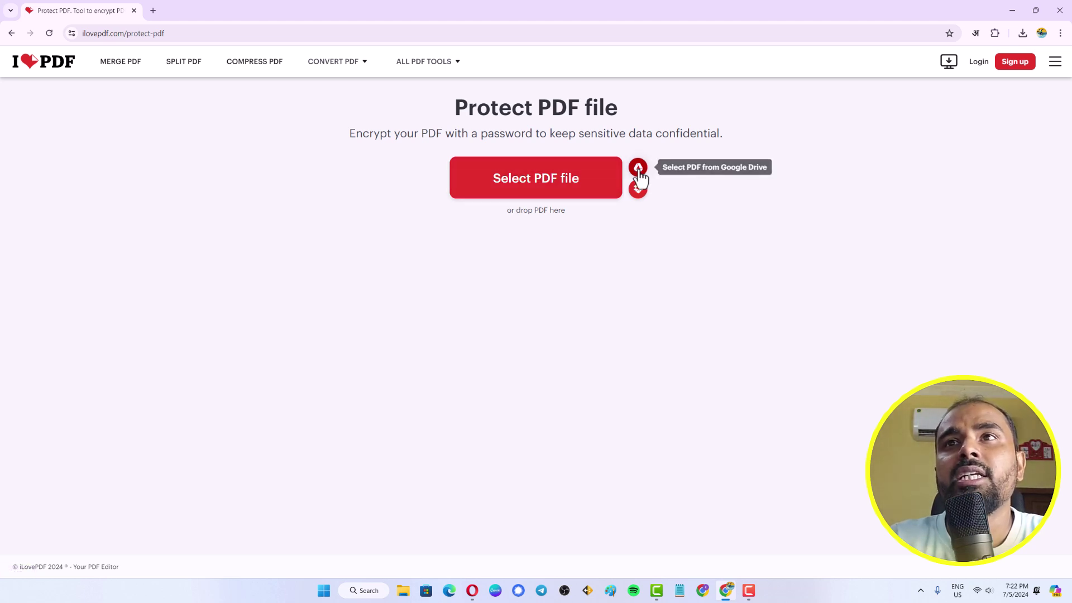
pyautogui.moveTo(645, 179); pyautogui.dragTo(699, 242)
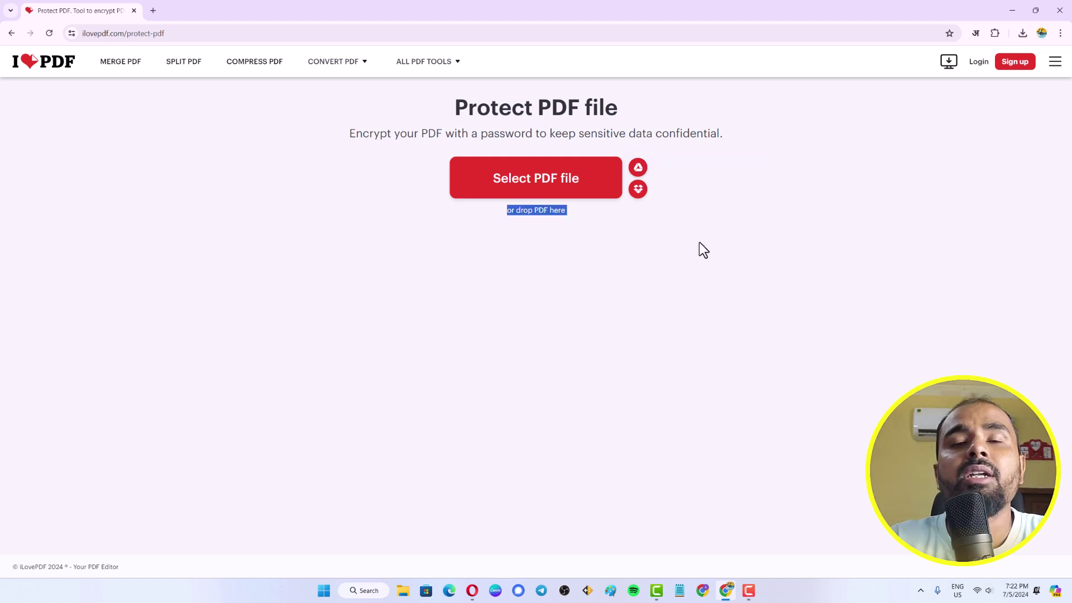
pyautogui.click(535, 311)
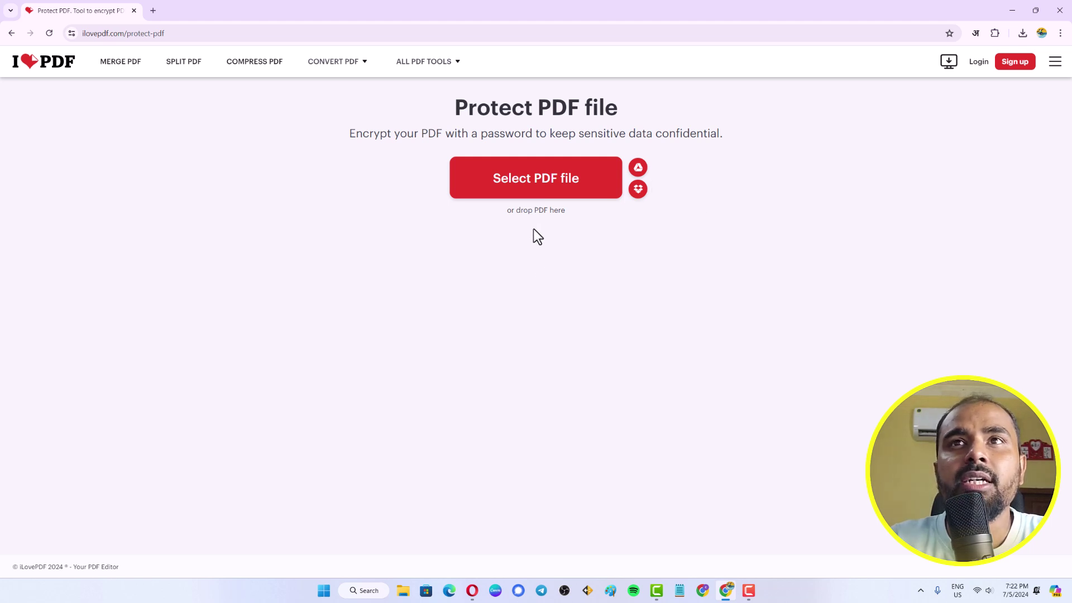
# Choose google chrome shortcut.pdf in the Open dialog, check its properties, and upload it
pyautogui.click(540, 195)
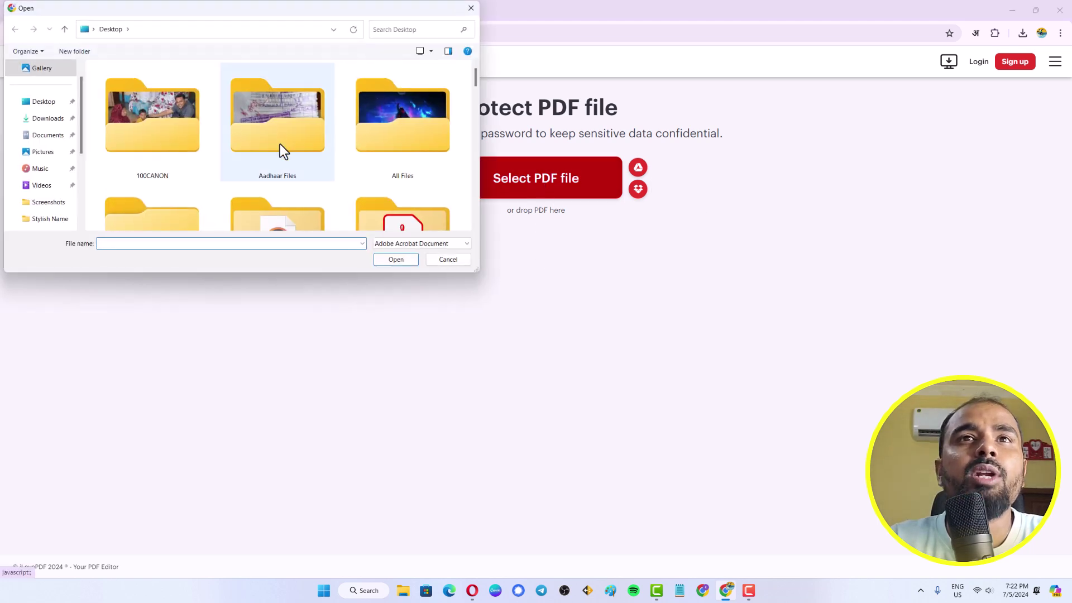
pyautogui.scroll(-10, 282, 149)
pyautogui.scroll(-10, 282, 149)
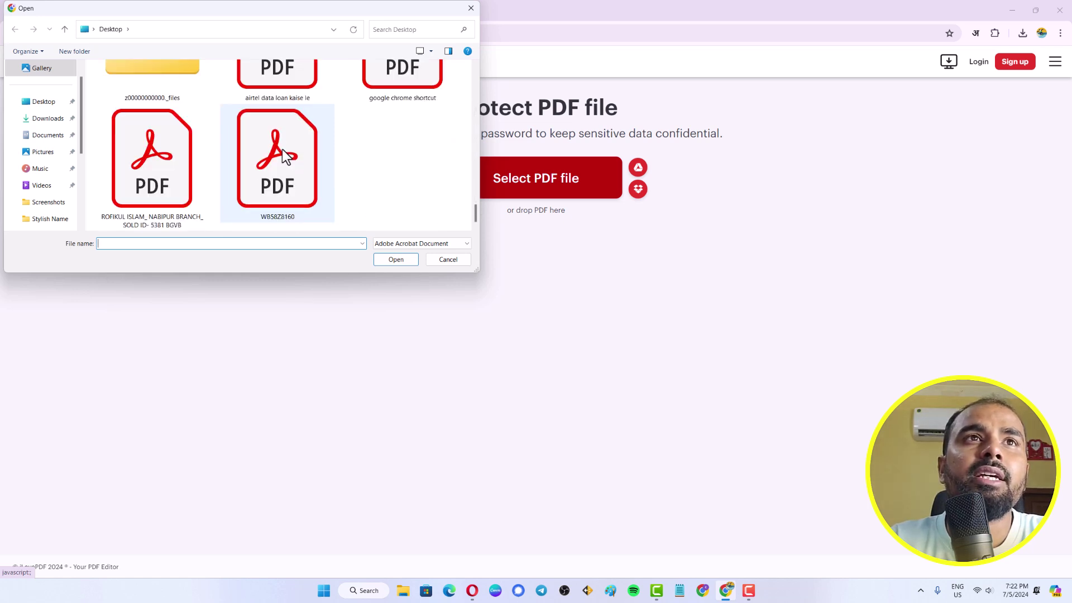
pyautogui.scroll(2, 282, 149)
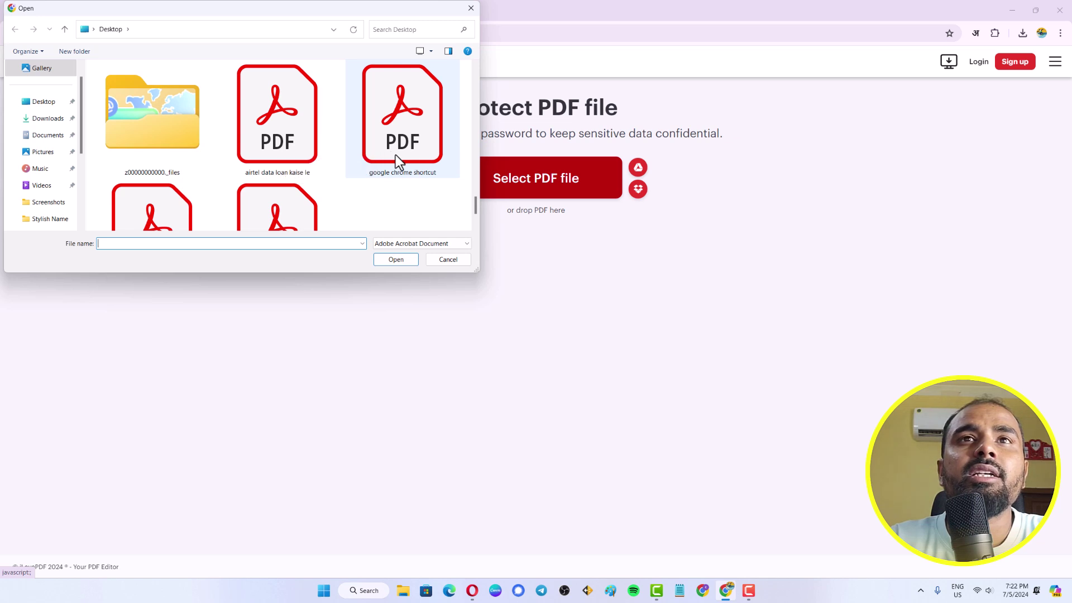
pyautogui.click(380, 147)
pyautogui.rightClick(380, 146)
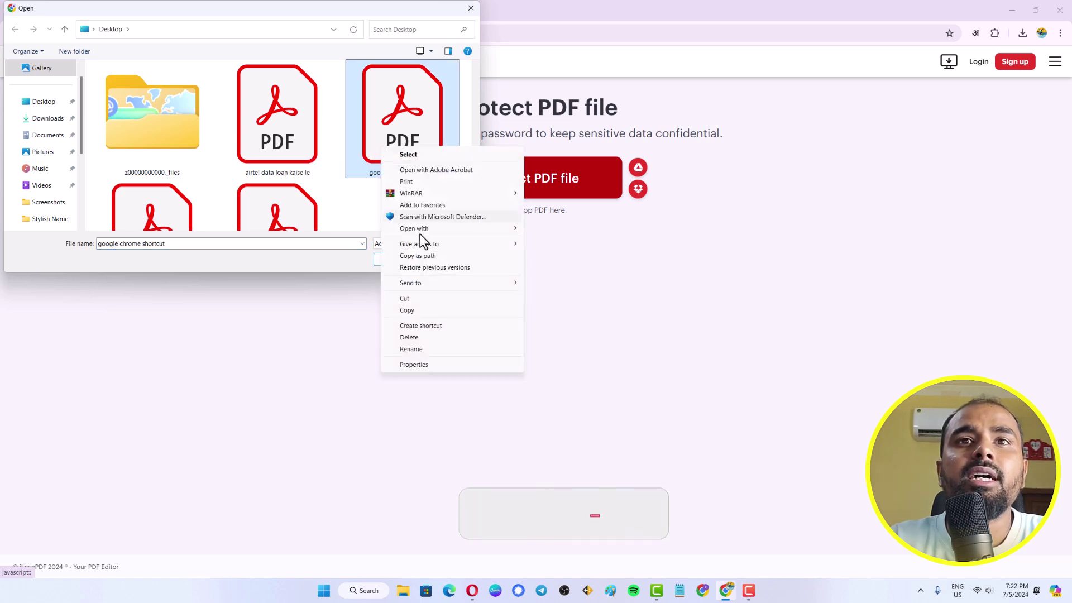
pyautogui.click(419, 362)
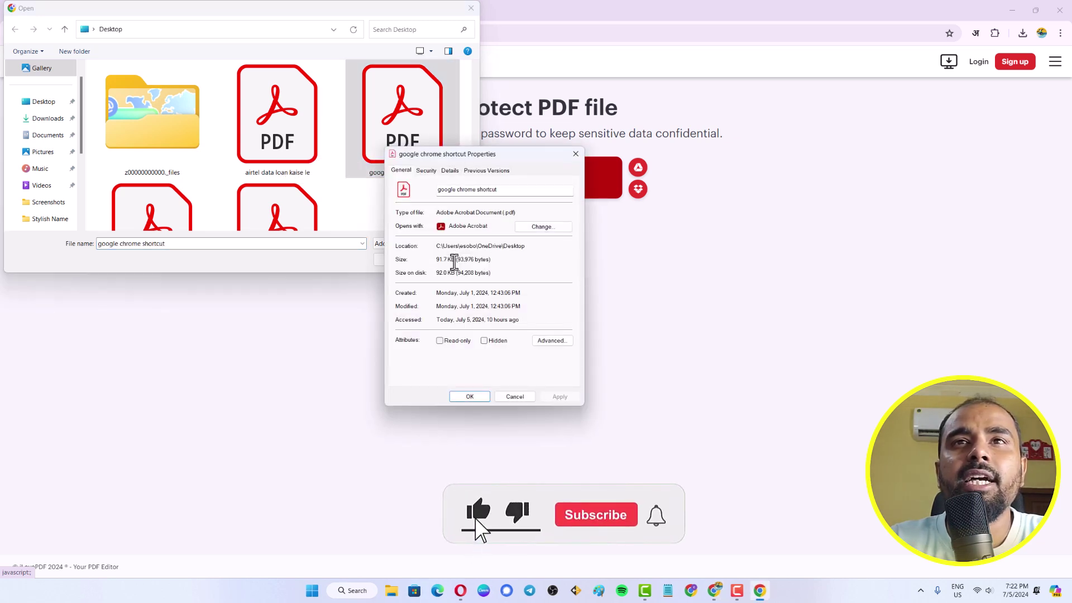
pyautogui.press('Escape')
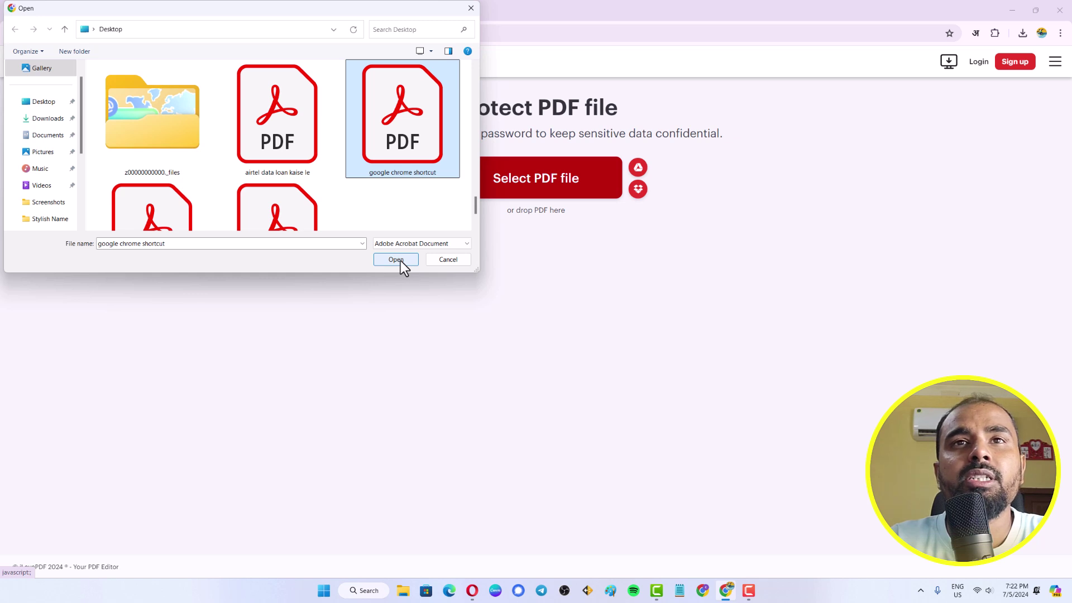
pyautogui.click(399, 263)
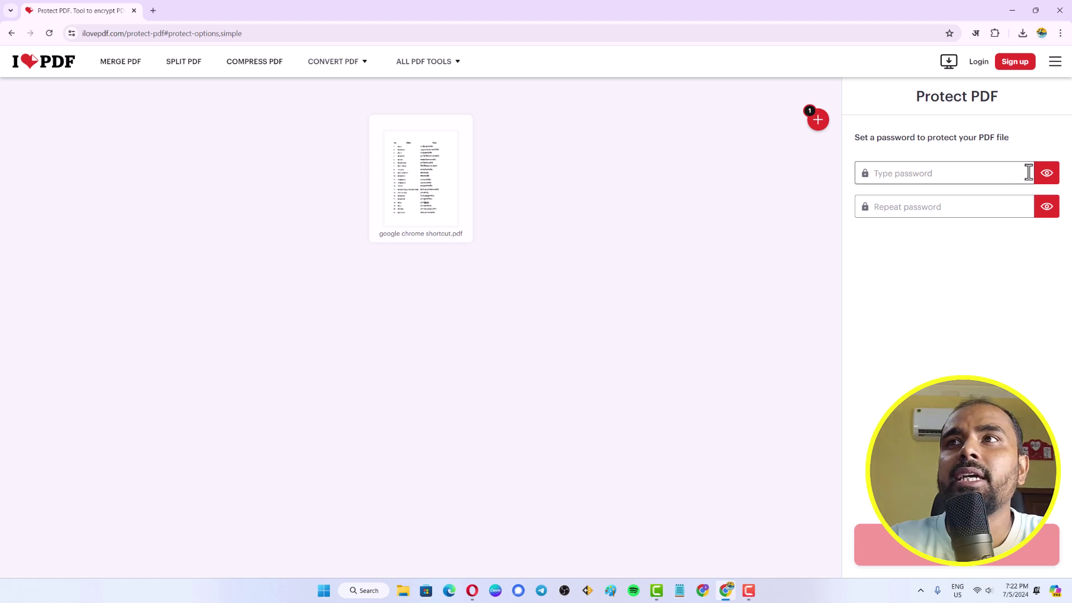
# Enter the chosen password in both the Type password and Repeat password fields
pyautogui.click(926, 175)
pyautogui.click(813, 208)
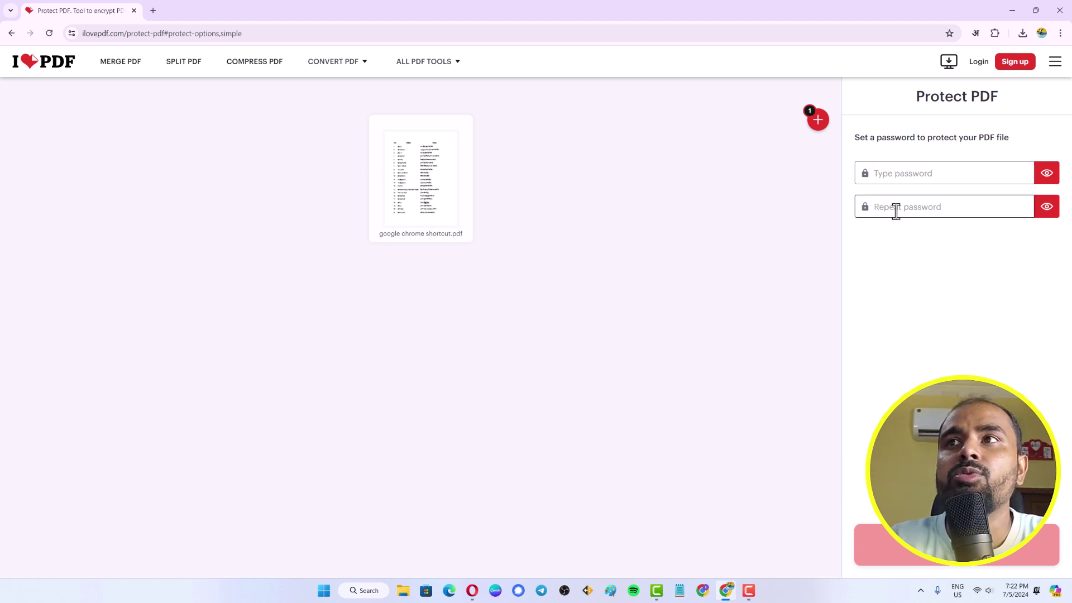
pyautogui.click(903, 172)
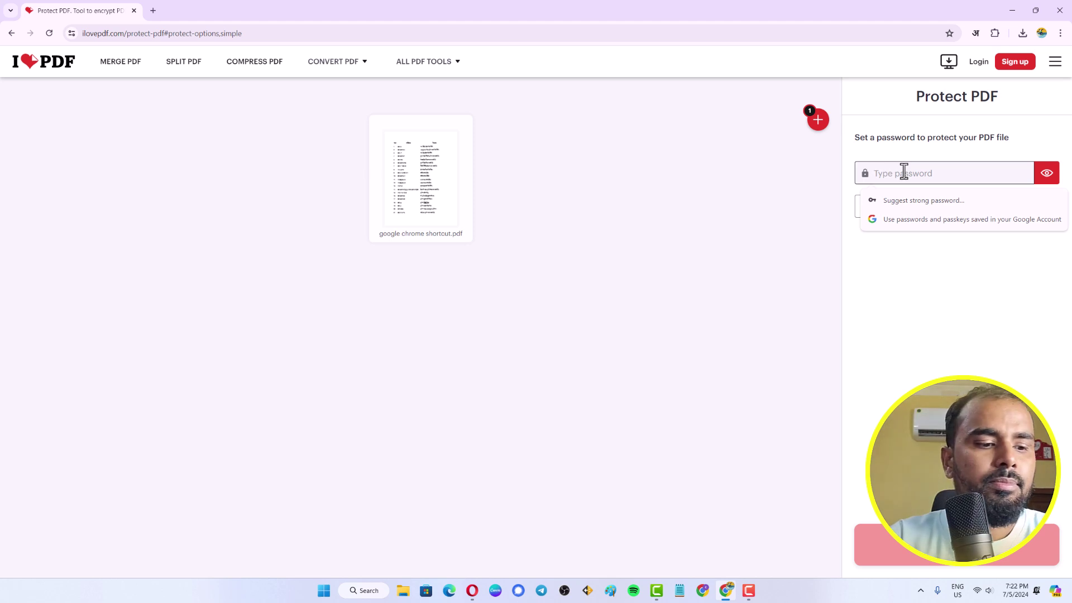
pyautogui.write('12')
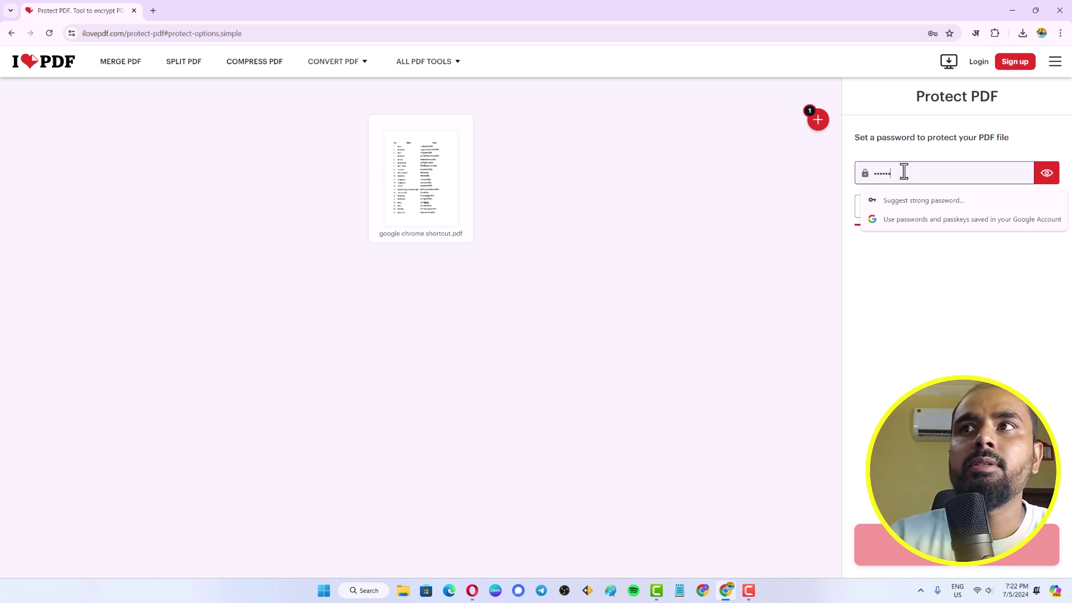
pyautogui.write('3456')
pyautogui.click(931, 212)
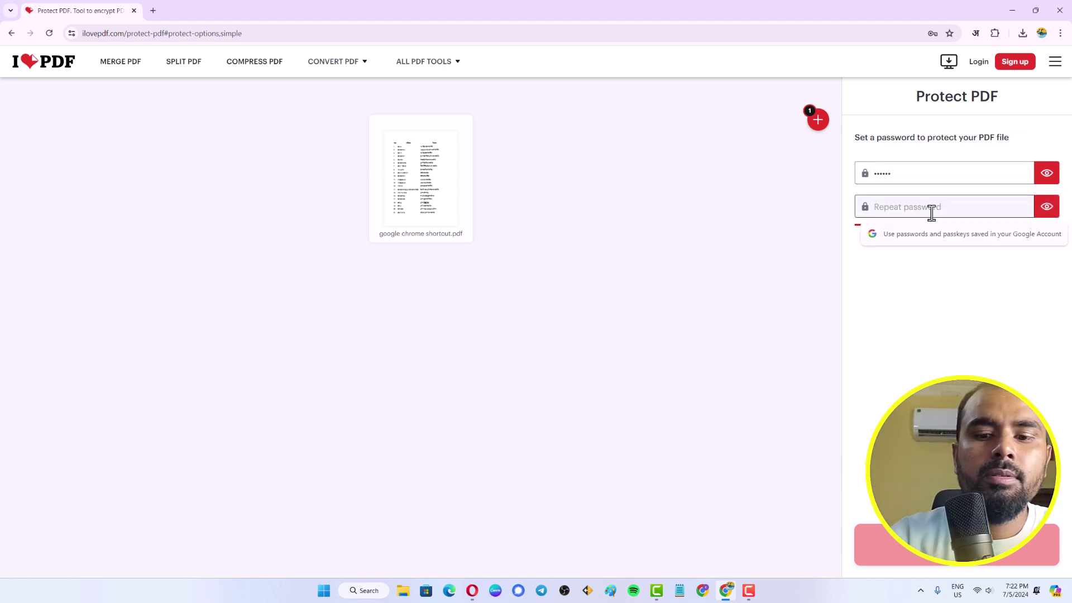
pyautogui.write('12345')
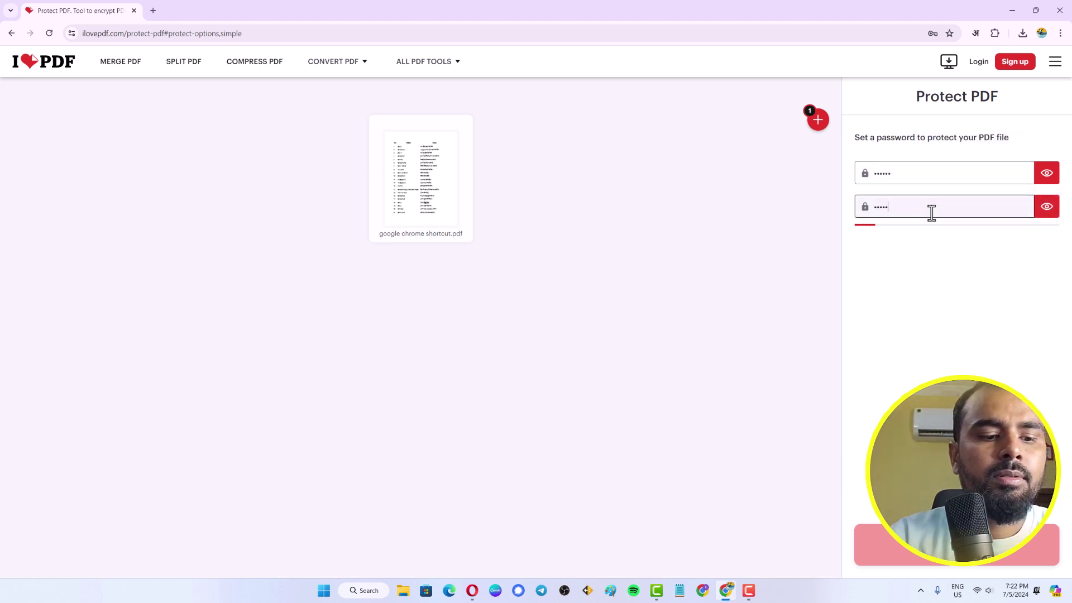
pyautogui.write('6')
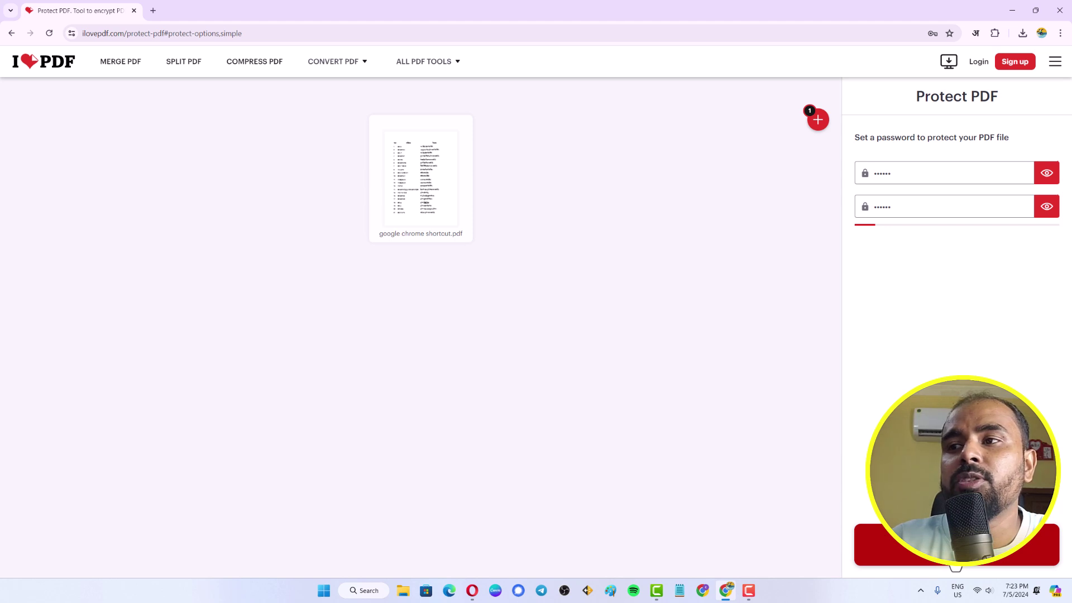
# Protect the PDF and download google chrome shortcut_protected.pdf
pyautogui.click(956, 544)
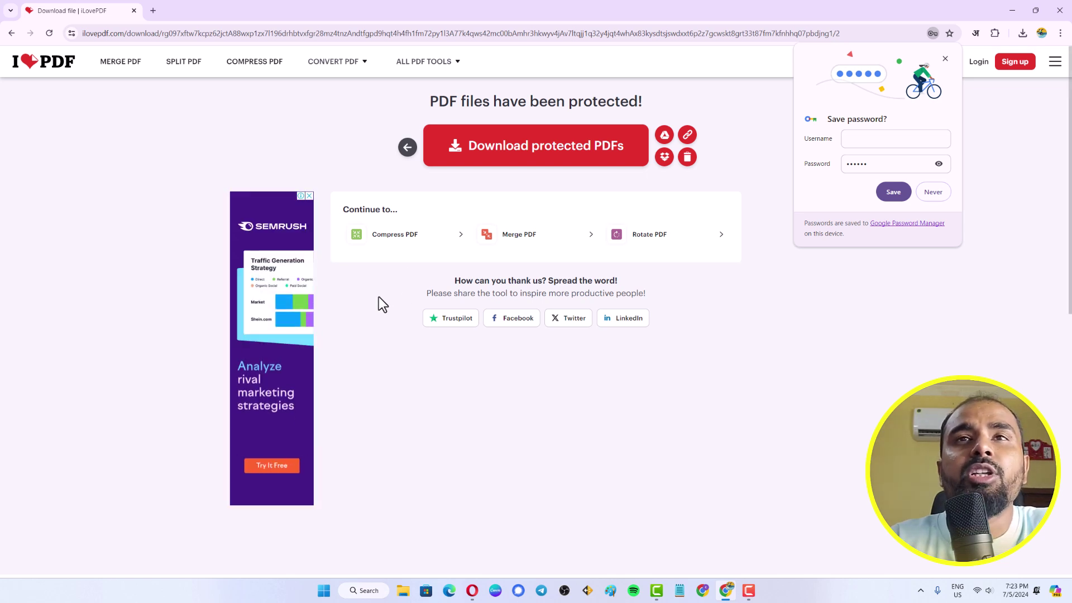
pyautogui.click(525, 144)
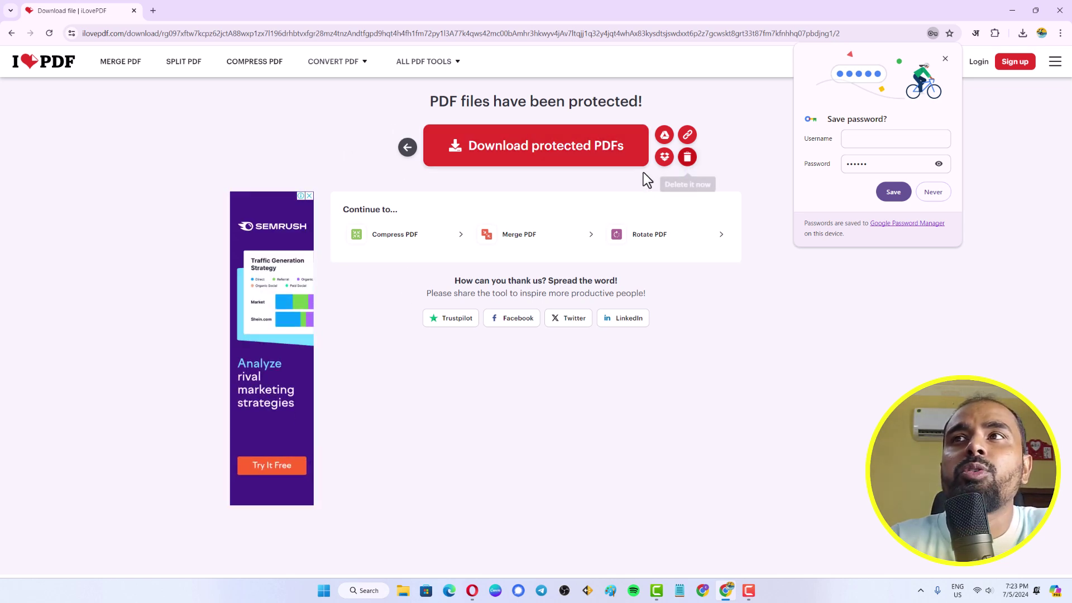
pyautogui.click(926, 191)
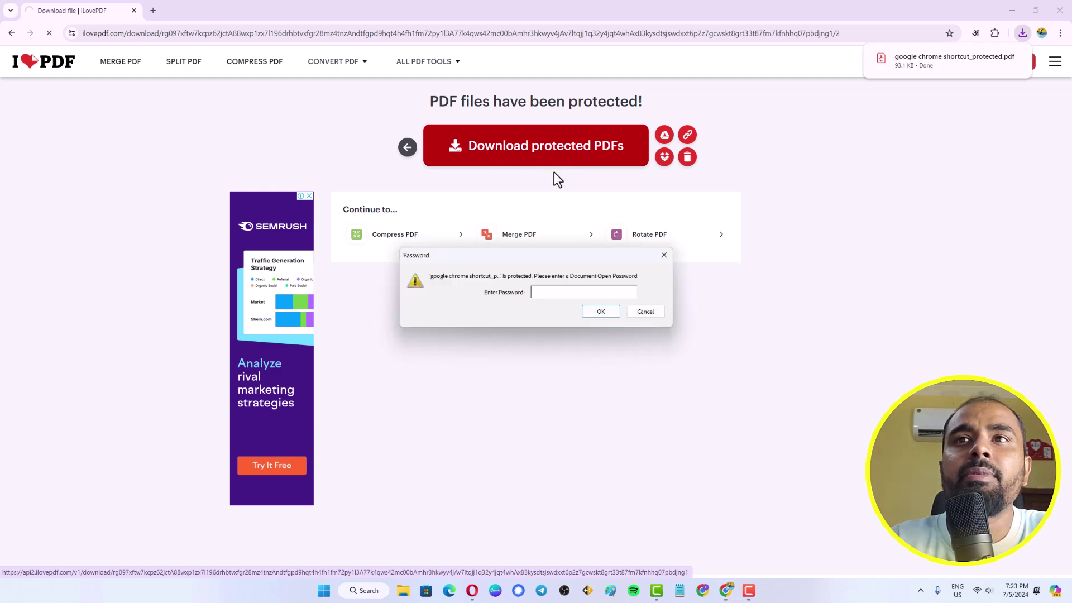
# Dismiss Acrobat's password prompt and open the protected download in Chrome's PDF viewer instead
pyautogui.click(639, 312)
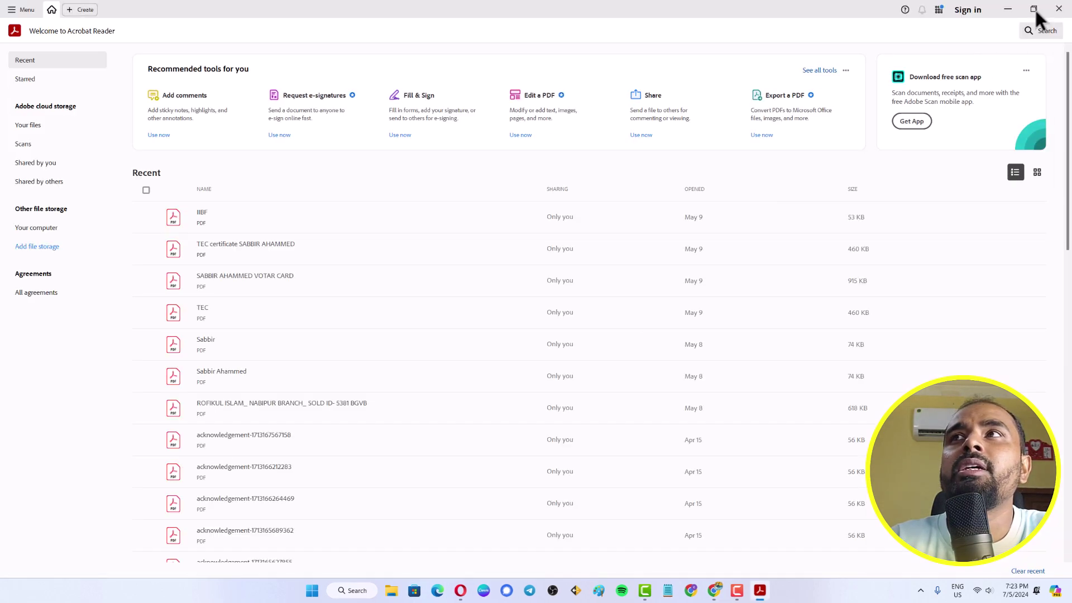
pyautogui.click(1008, 8)
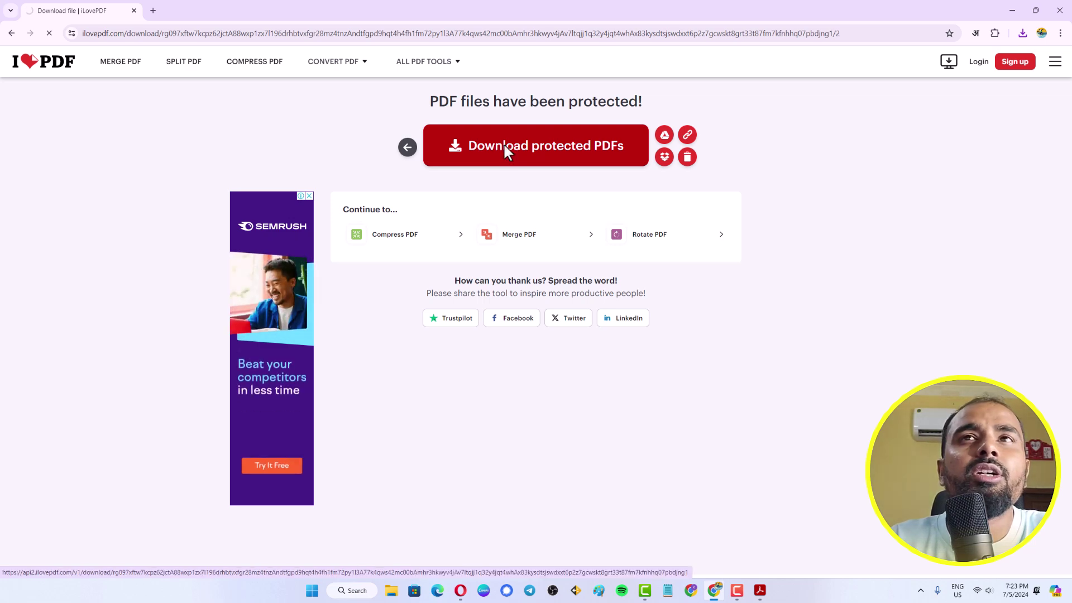
pyautogui.click(1034, 12)
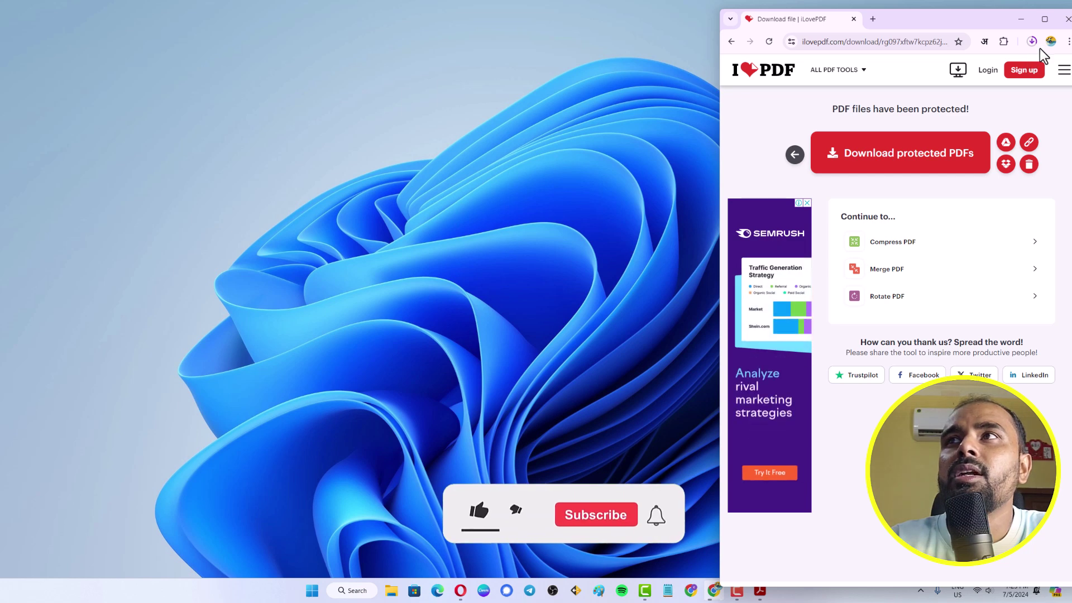
pyautogui.click(916, 72)
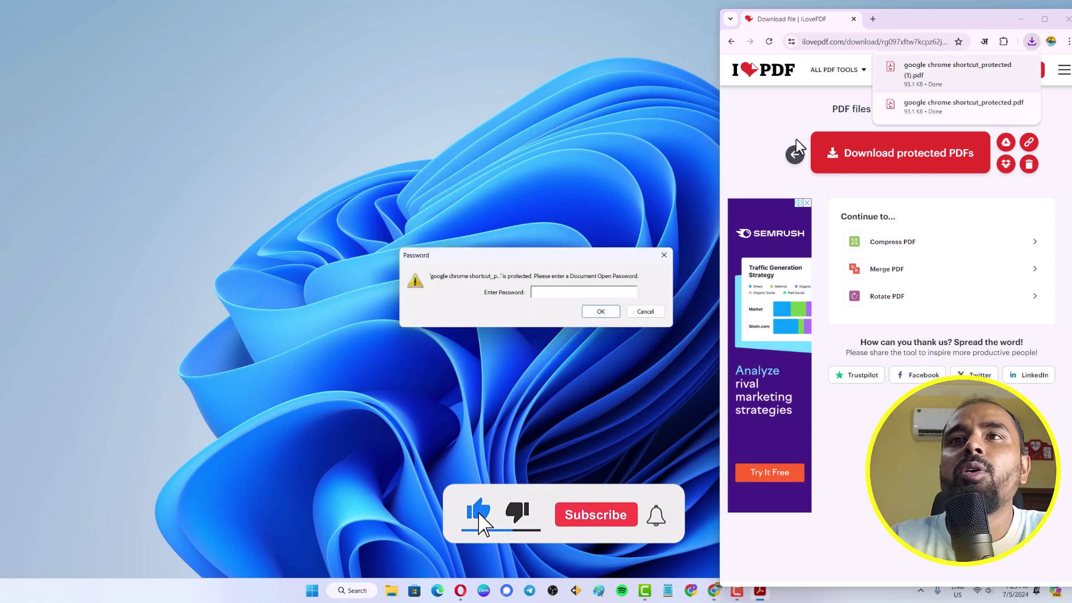
pyautogui.click(927, 80)
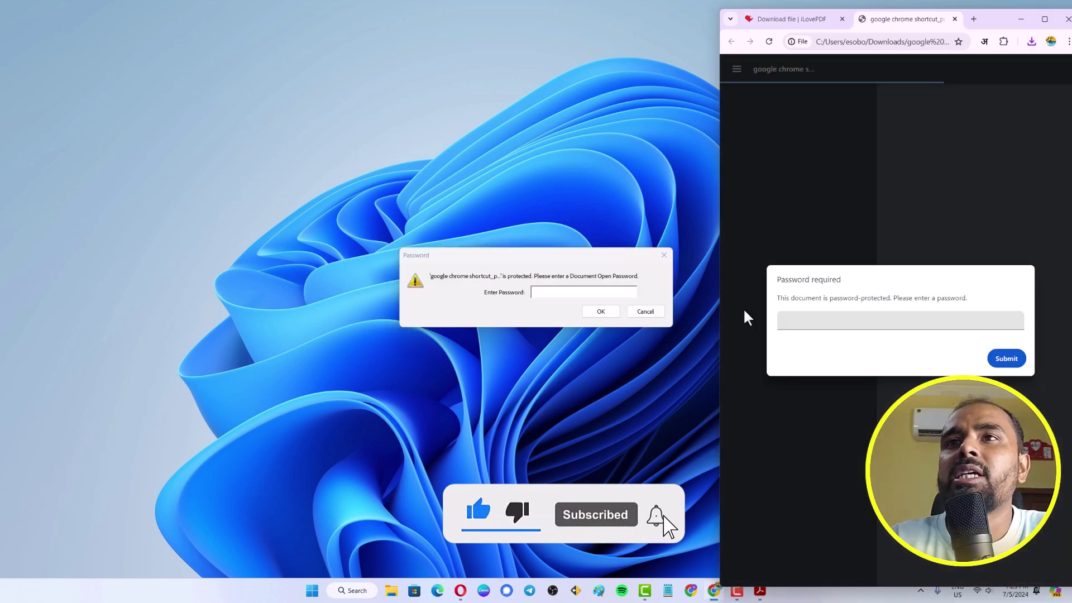
pyautogui.click(646, 311)
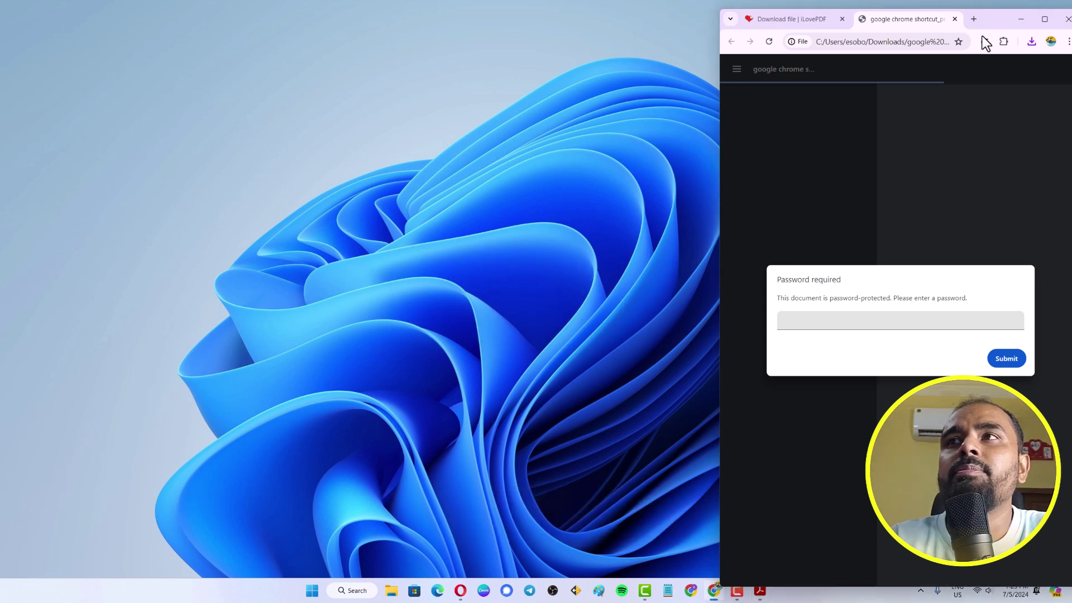
# Unlock the PDF in Chrome with its password, scroll through its pages, then close the tab
pyautogui.click(1044, 19)
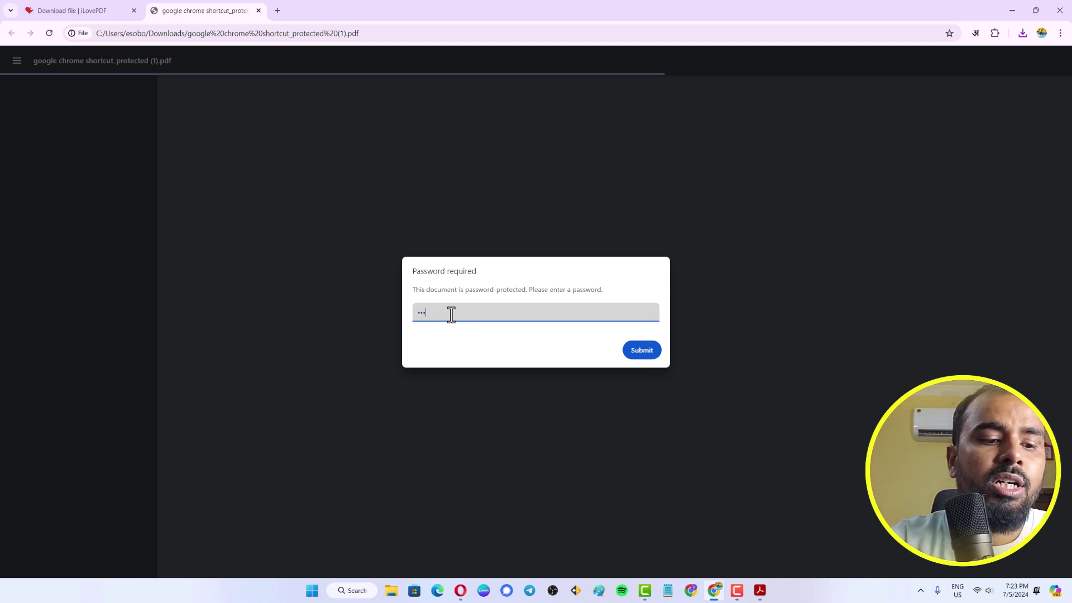
pyautogui.click(642, 354)
pyautogui.scroll(-3, 603, 360)
pyautogui.scroll(-3, 576, 402)
pyautogui.scroll(5, 521, 402)
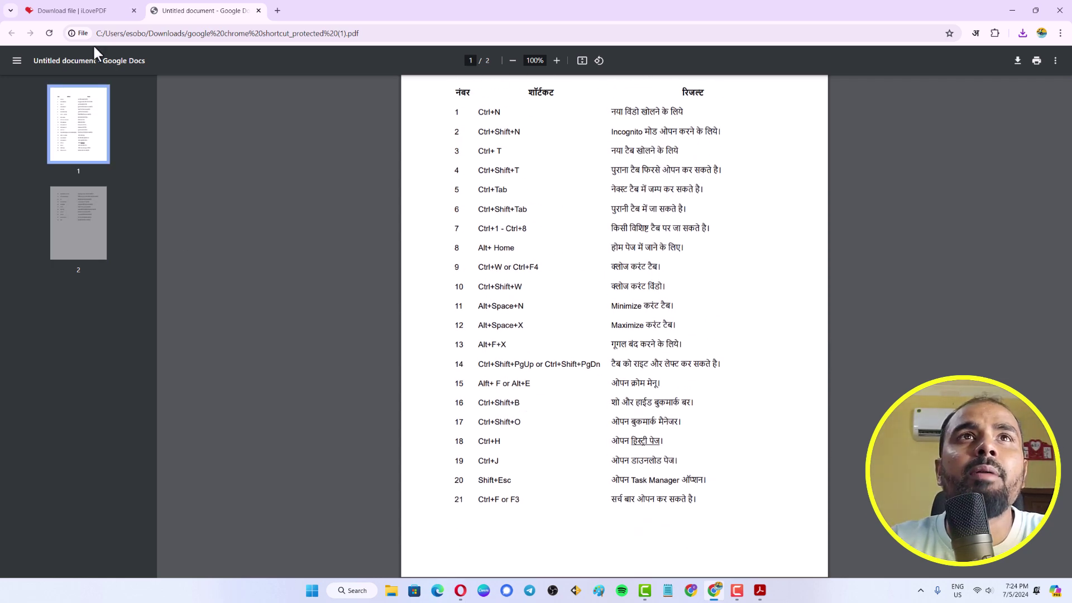
pyautogui.click(258, 11)
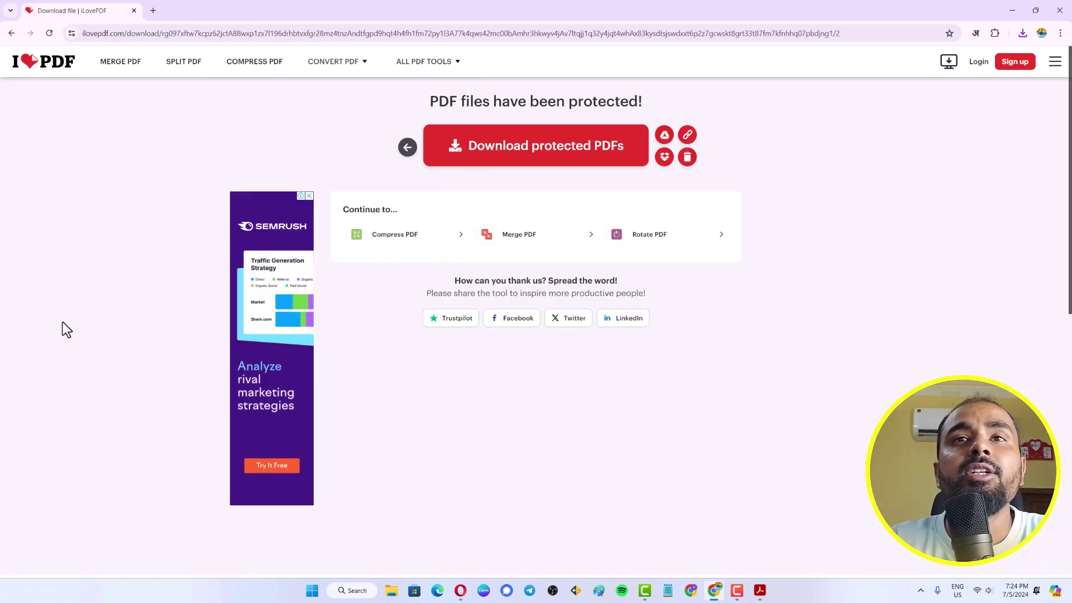